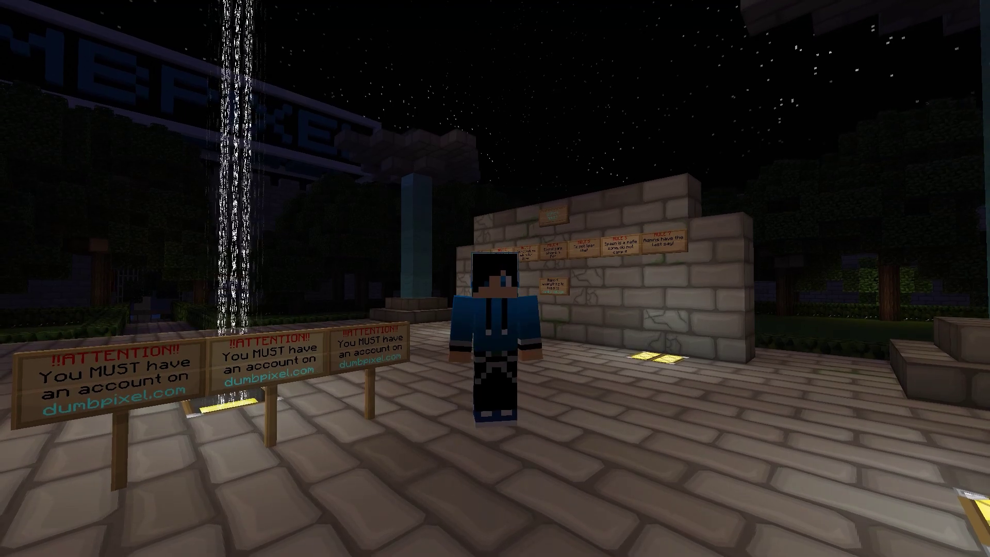
# Open and then close the Minecraft chat history before heading to the DUMBPIXEL website.
pyautogui.press('t')
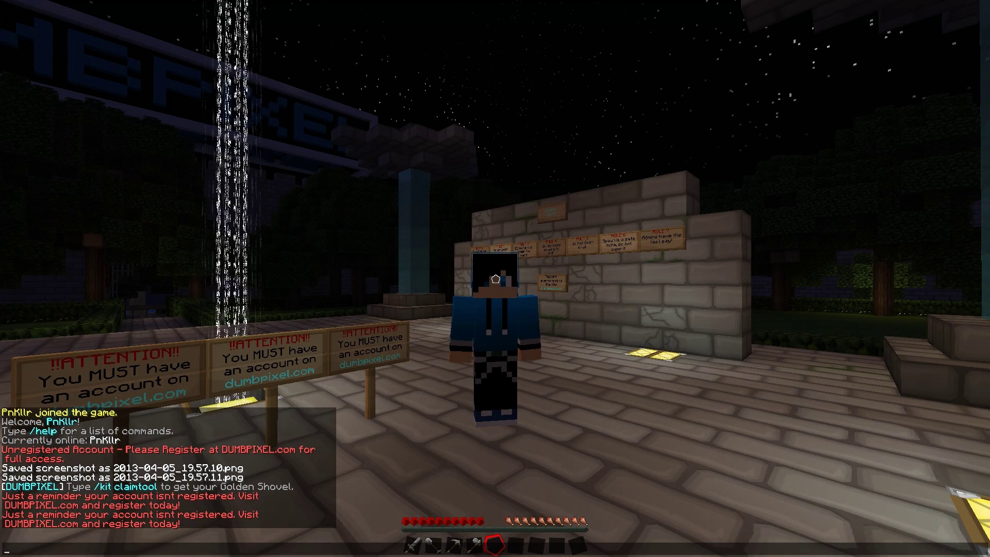
pyautogui.press('Escape')
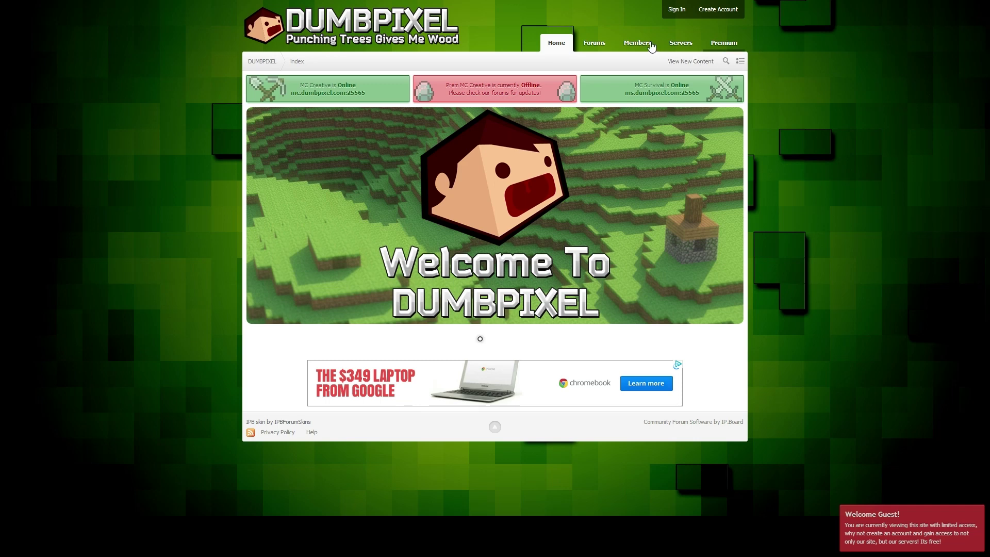
# From Create Account, enter PnKllr as the Minecraft Username so it gets checked.
pyautogui.click(732, 11)
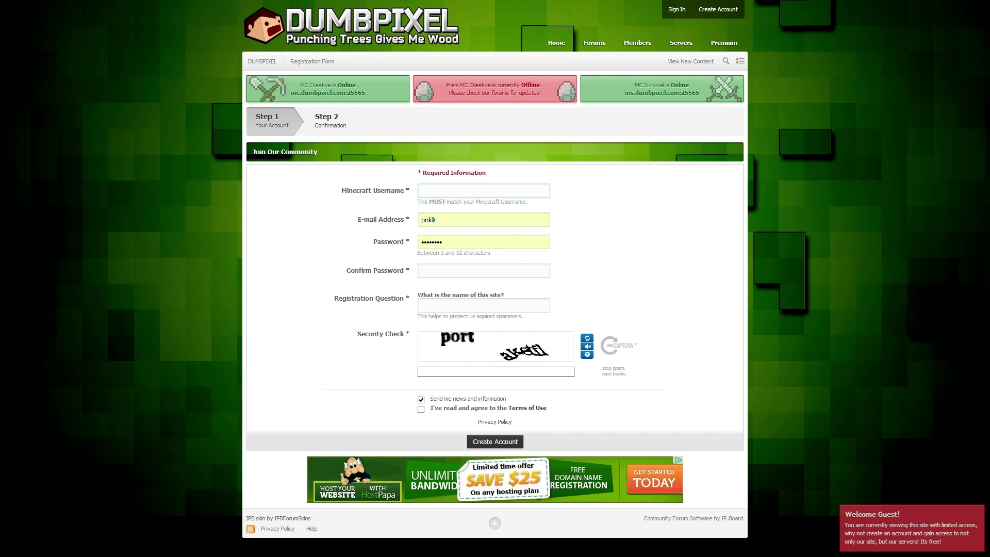
pyautogui.moveTo(428, 201); pyautogui.dragTo(979, 202)
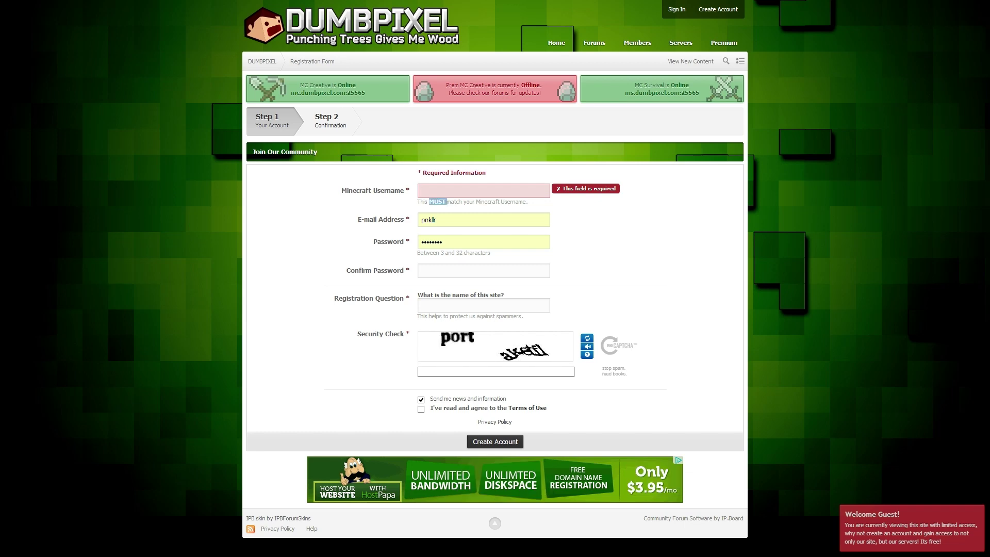
pyautogui.click(453, 189)
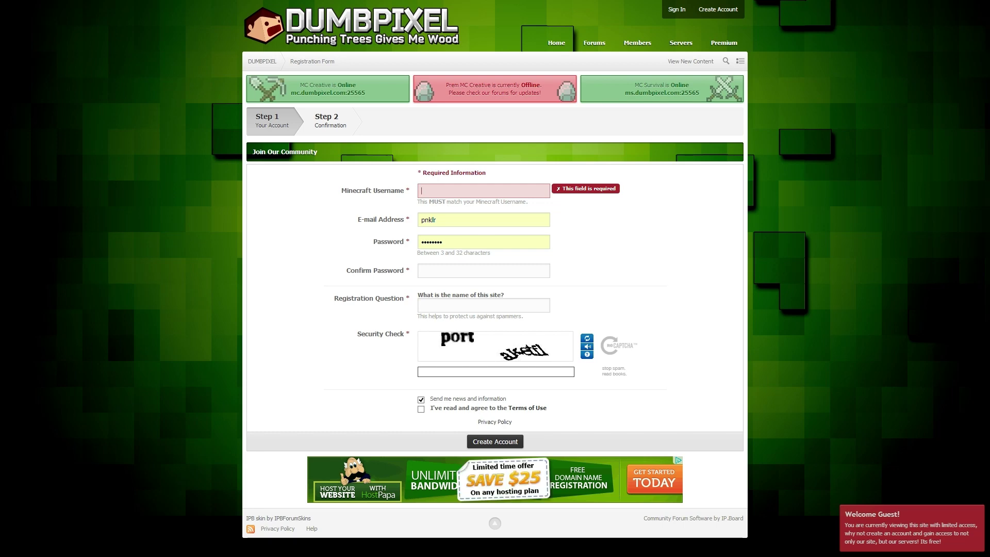
pyautogui.write('nKllr')
pyautogui.click(467, 210)
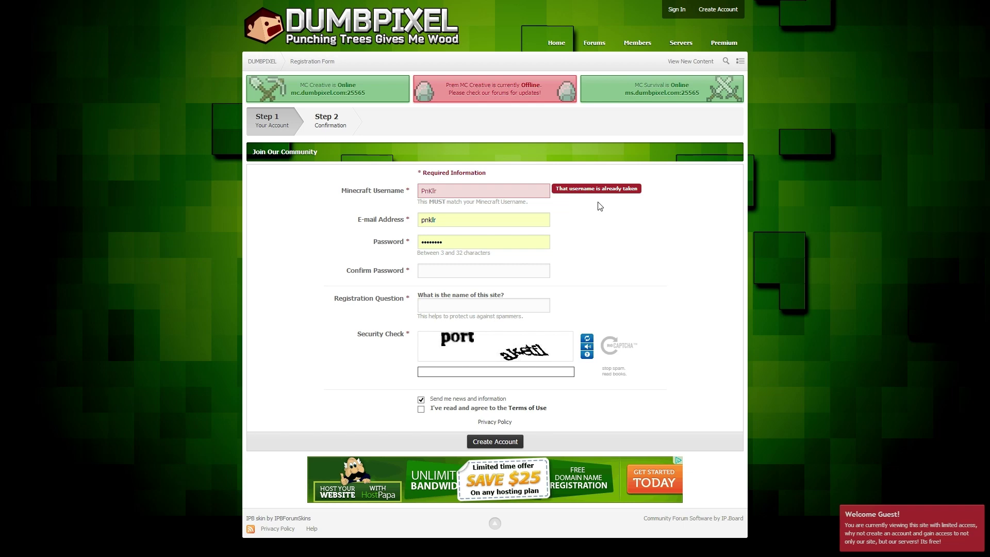
pyautogui.hotkey('shift', 'Left')
pyautogui.hotkey('shift', 'Left')
pyautogui.hotkey('shift', 'Left')
pyautogui.hotkey('shift', 'Left')
pyautogui.hotkey('shift', 'Left')
pyautogui.hotkey('shift', 'Left')
pyautogui.hotkey('shift', 'Tab')
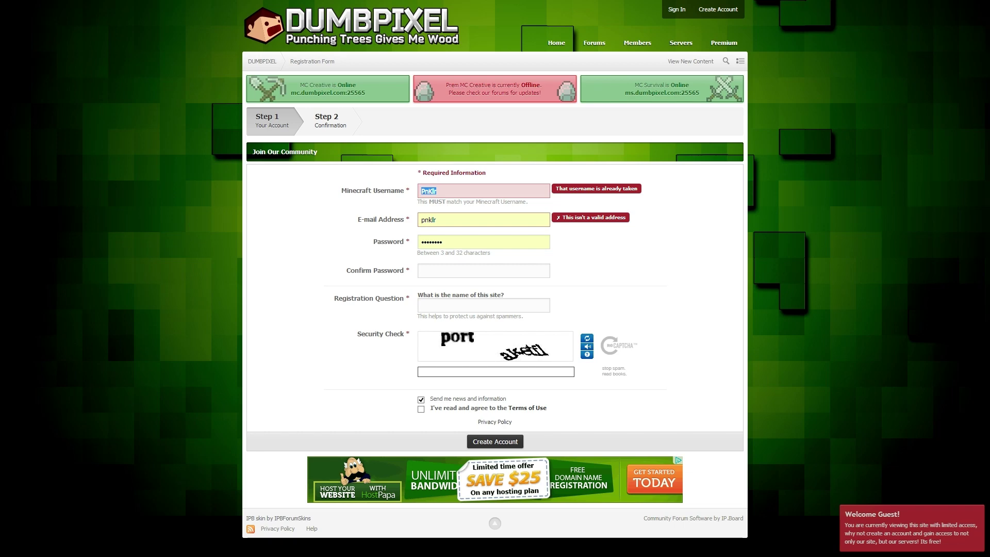
pyautogui.click(406, 222)
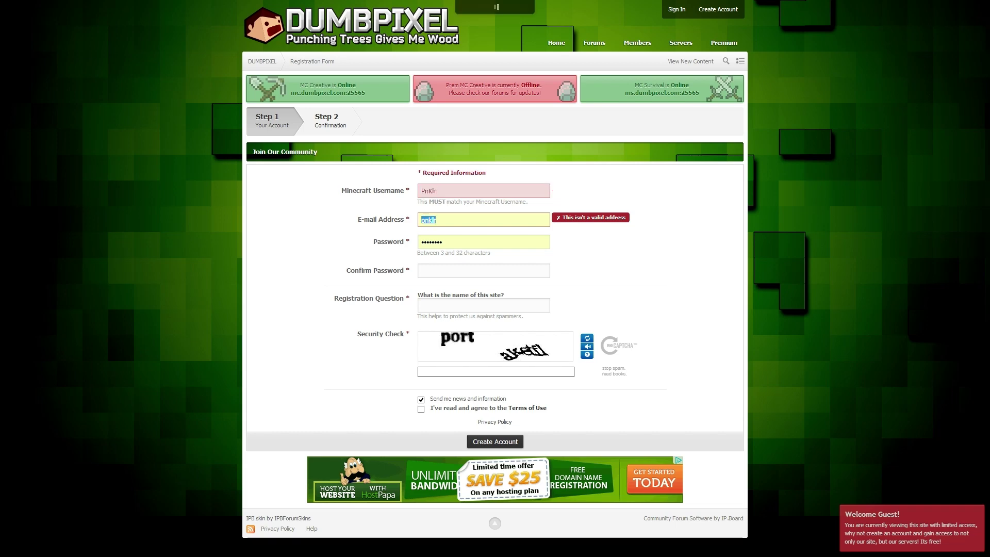
pyautogui.write('email@ghere')
pyautogui.press('BackSpace')
pyautogui.press('BackSpace')
pyautogui.press('BackSpace')
pyautogui.press('BackSpace')
pyautogui.press('BackSpace')
pyautogui.write('here.com')
pyautogui.press('Tab')
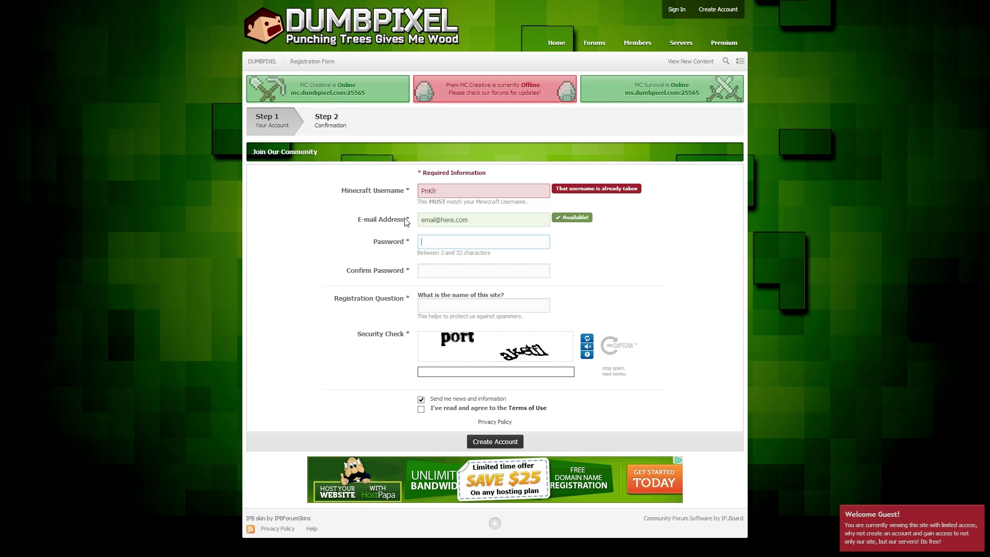
# Enter the account password and repeat it in Confirm Password.
pyautogui.write('word')
pyautogui.press('Tab')
pyautogui.write('password')
pyautogui.press('Tab')
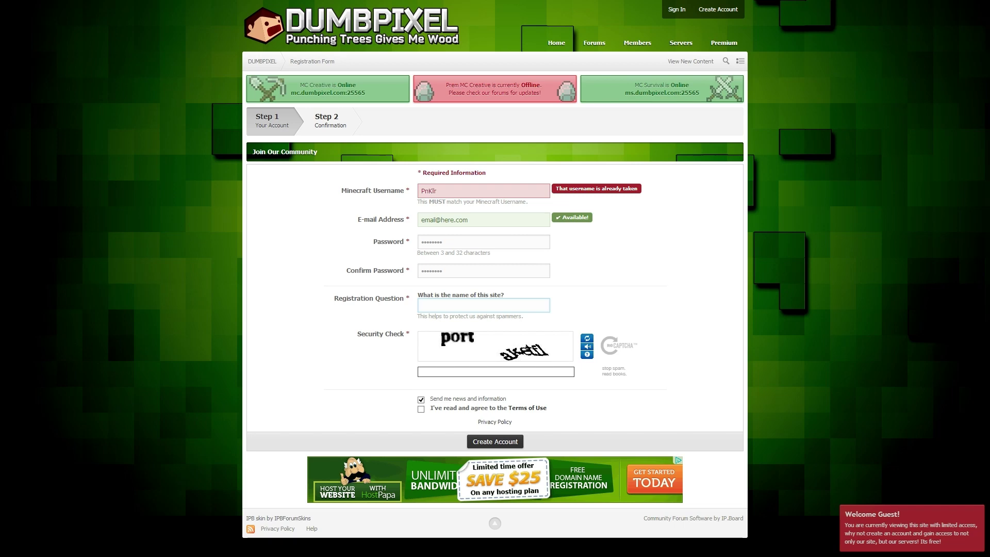
# Type dumbpixel as the site-name registration answer.
pyautogui.write('dumbpixel')
# Refresh the reCAPTCHA image three times until readable, then enter its two words.
pyautogui.press('Tab')
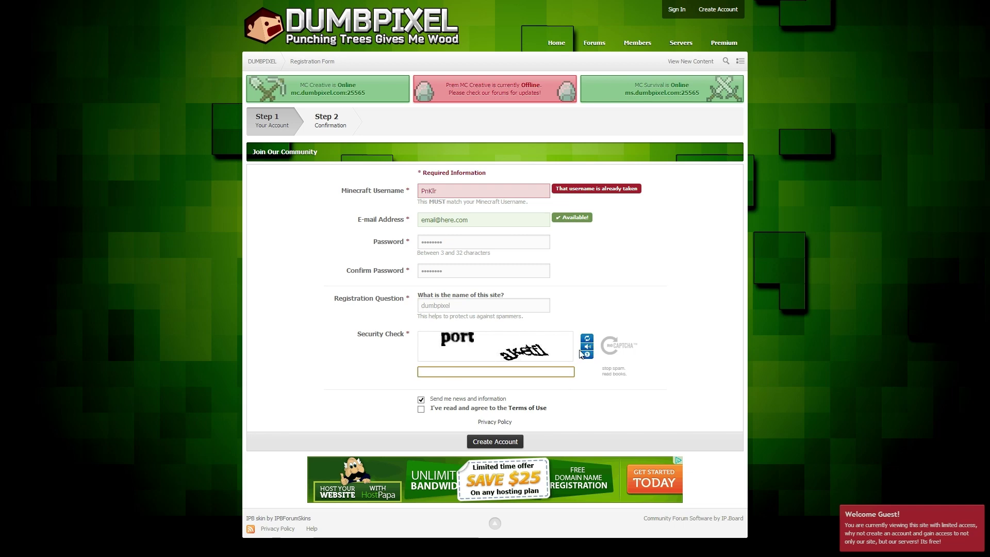
pyautogui.click(587, 339)
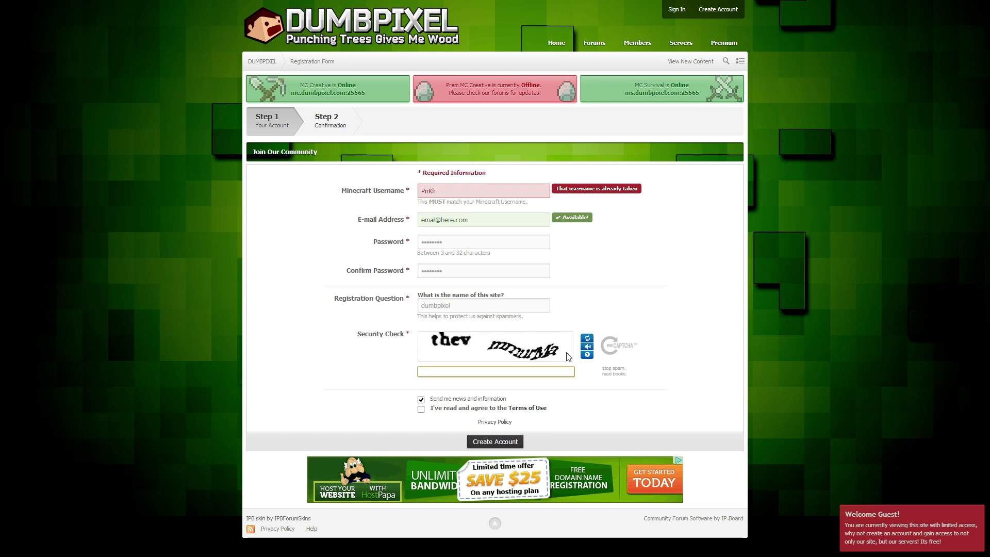
pyautogui.click(587, 338)
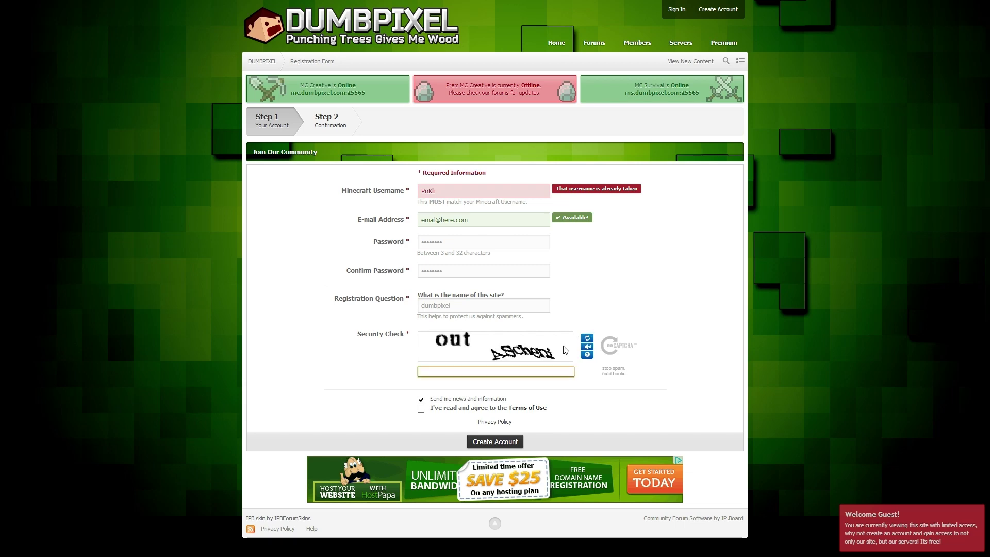
pyautogui.click(588, 340)
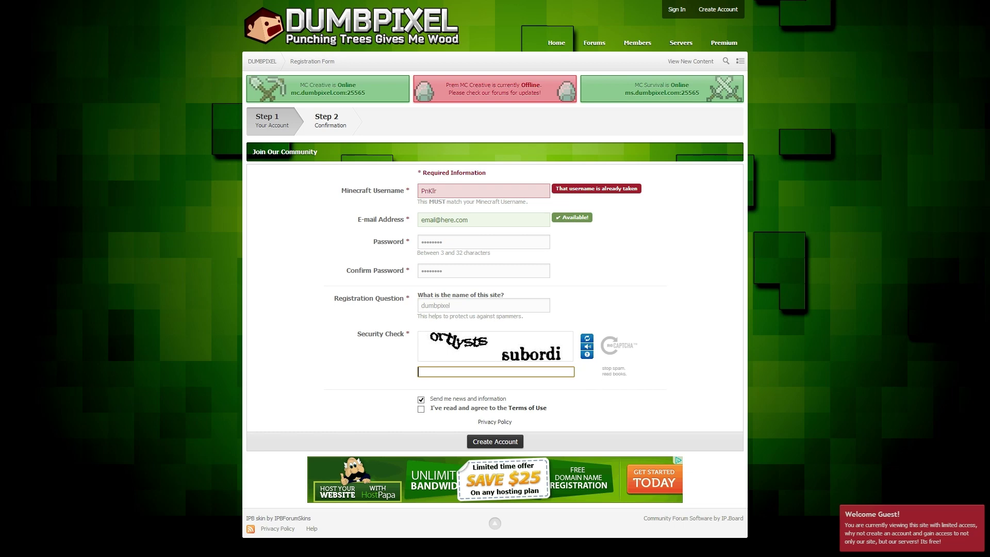
pyautogui.write('ortlysts sy')
pyautogui.write('bordi')
pyautogui.click(427, 411)
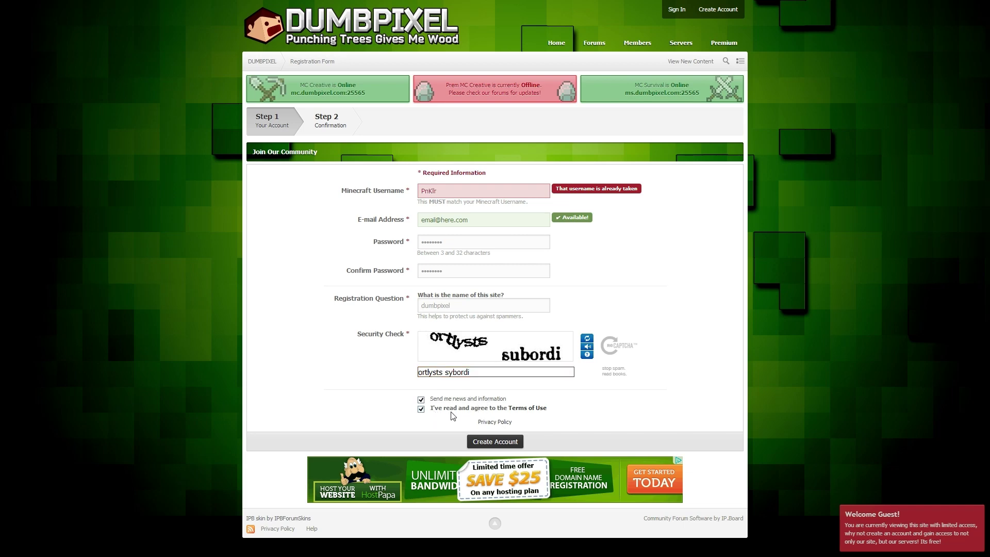